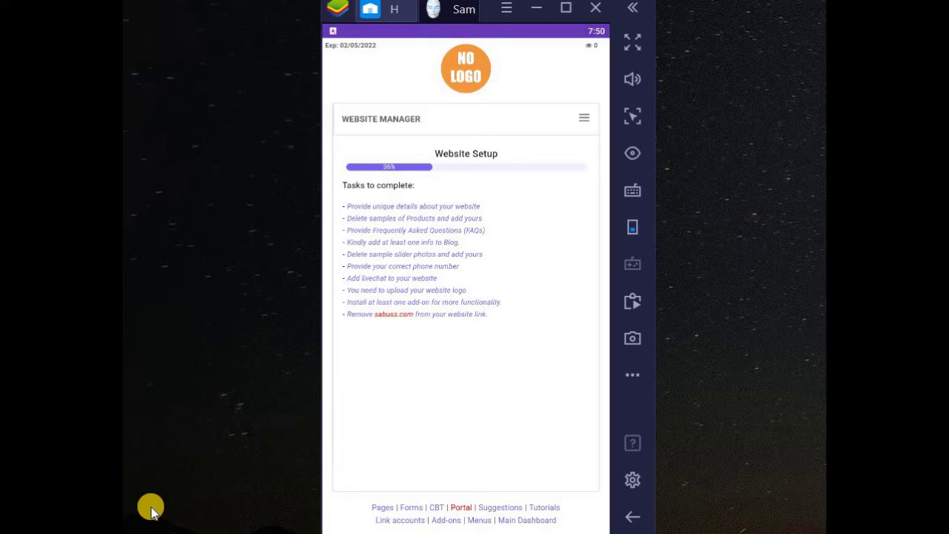
Open Samora Bot's Settings and find the Manager ID in the Website Info section.
left_click(584, 118)
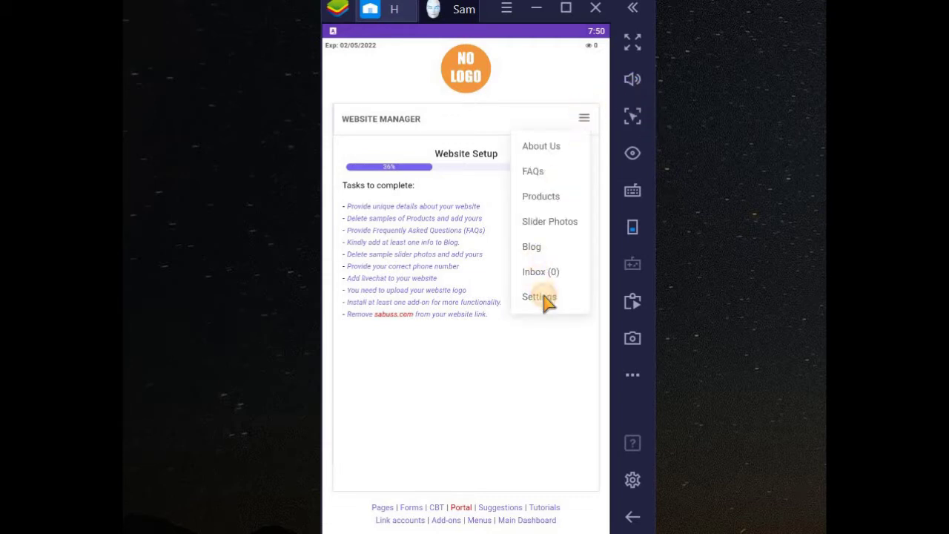
left_click(544, 298)
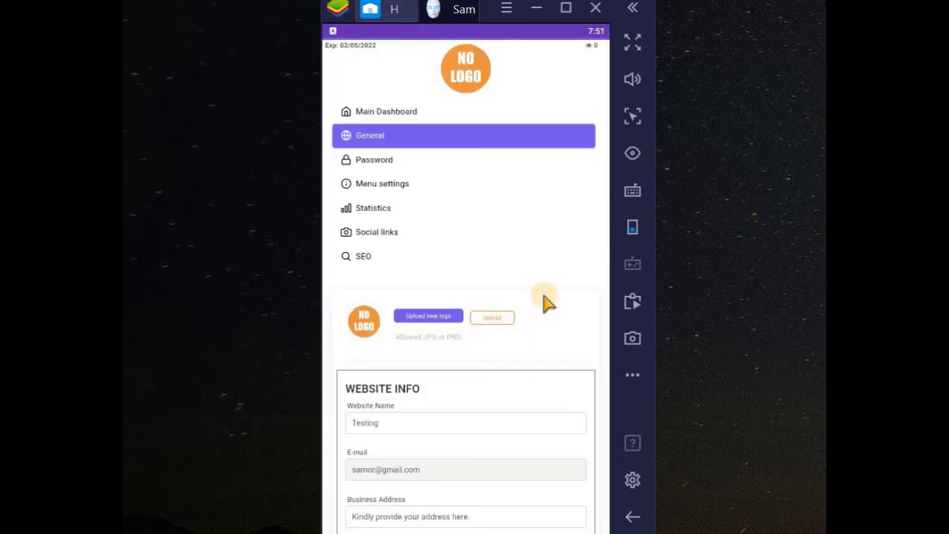
scroll(543, 298, "down", 1)
scroll(543, 298, "down", 8)
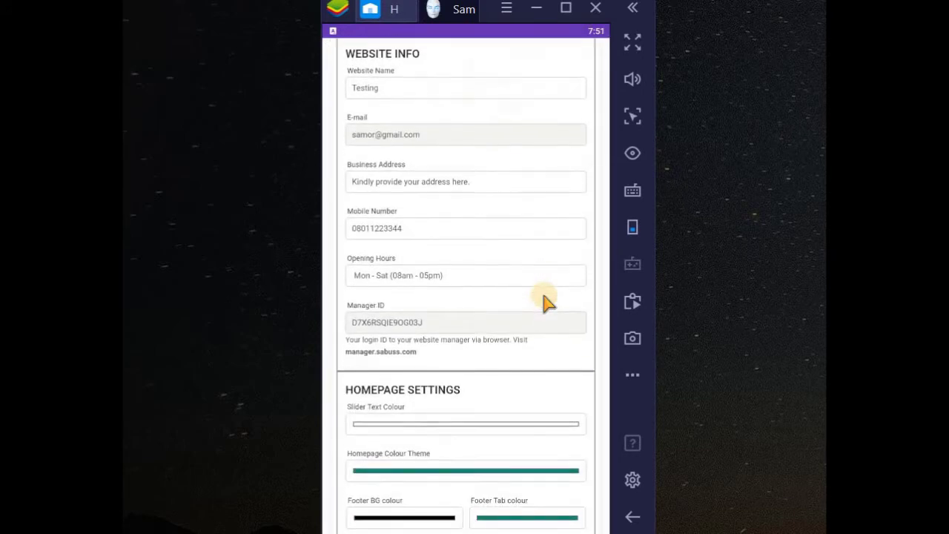
scroll(437, 225, "up", 3)
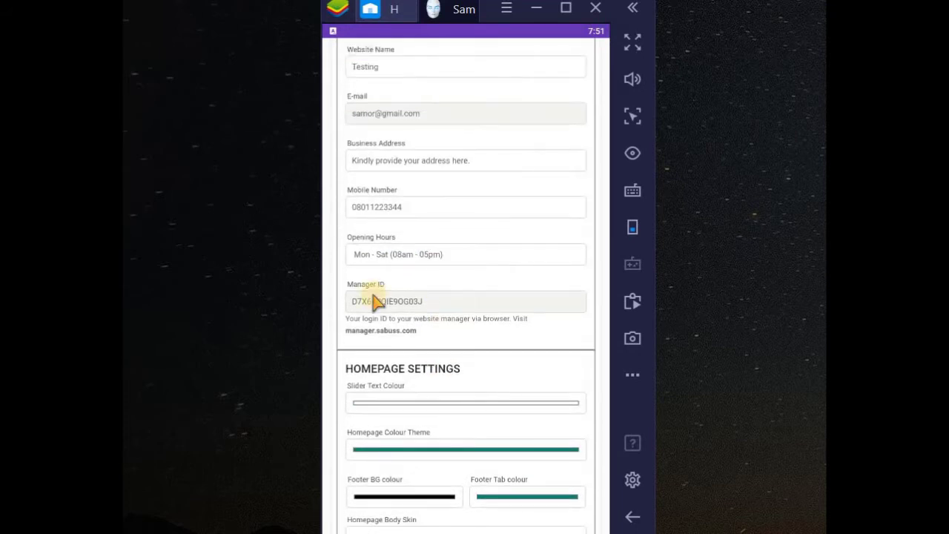
Select the full Manager ID text and copy it.
left_click(380, 304)
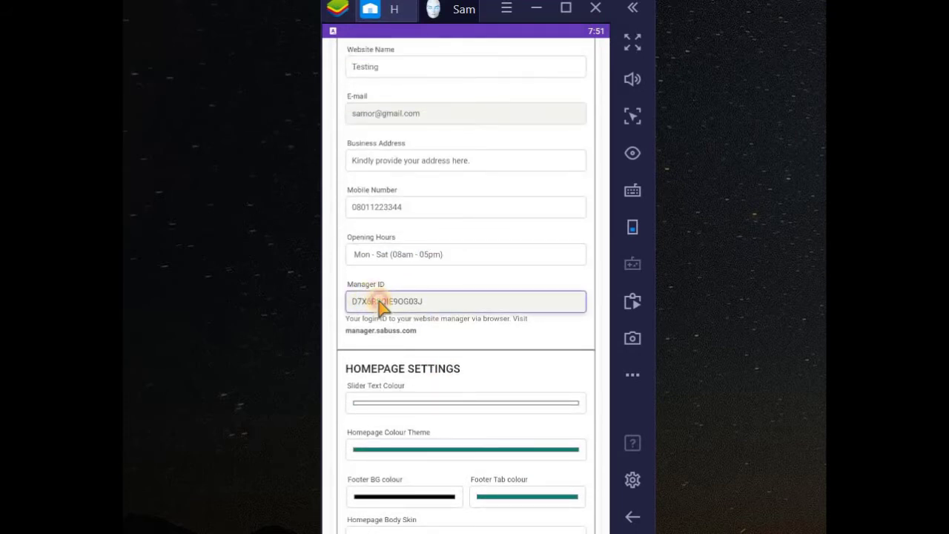
left_click_drag(380, 304, 357, 306)
key("ctrl+c")
left_click_drag(357, 307, 424, 305)
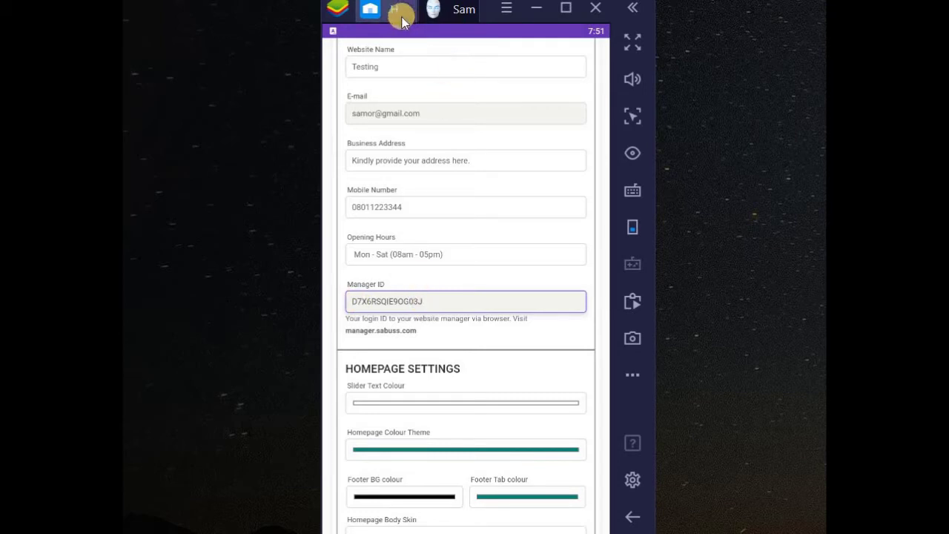
Launch the Browser from the emulator's System apps.
left_click(373, 20)
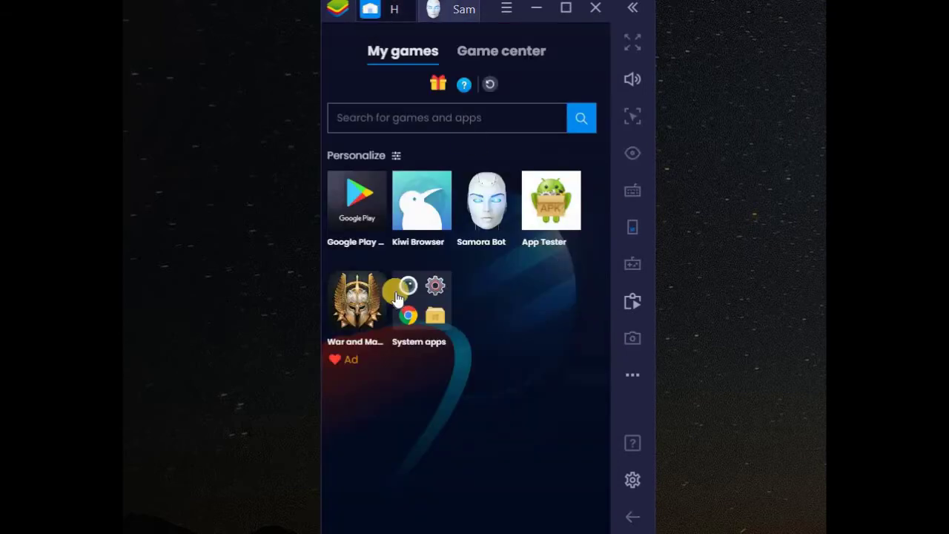
left_click(413, 308)
left_click(391, 311)
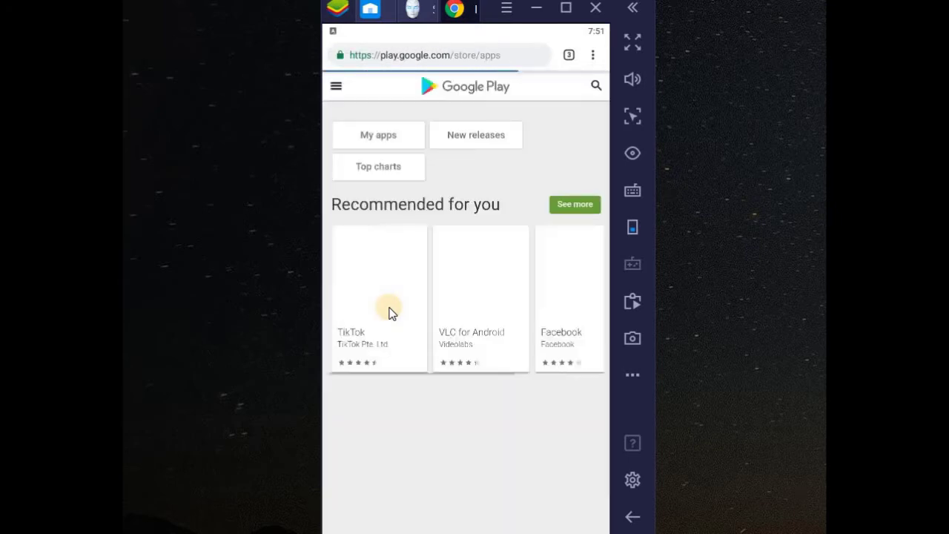
Load manager.sabuss.com and log in with the pasted Manager ID.
left_click(448, 52)
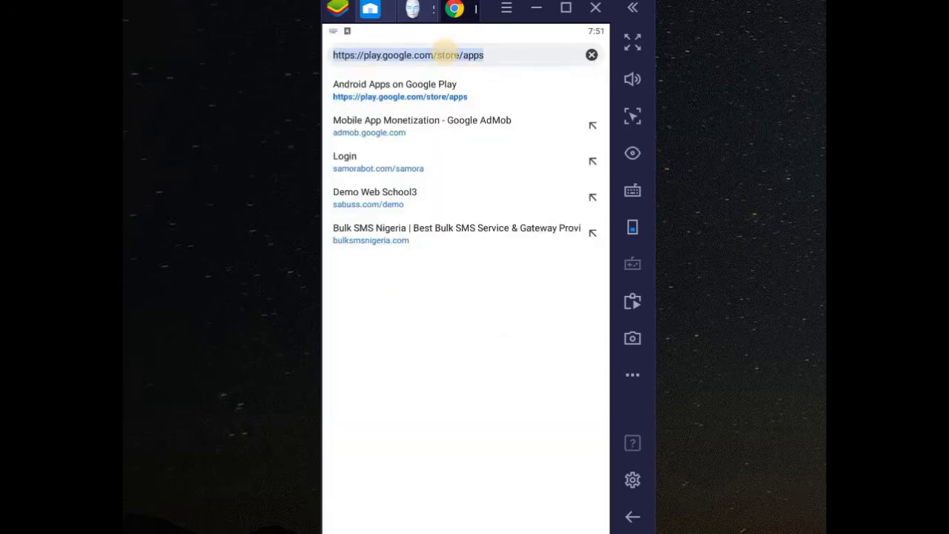
type("manager.sabuss.com")
key("Return")
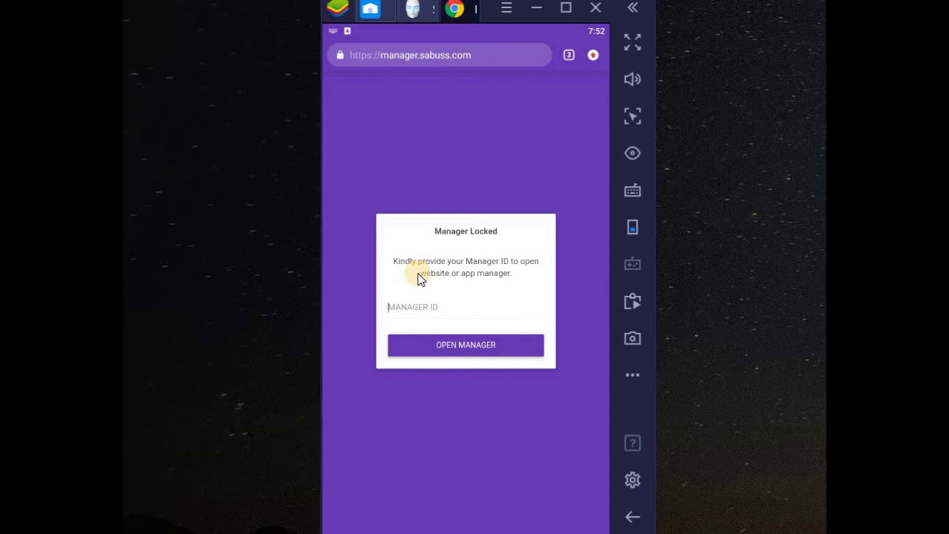
key("ctrl+v")
key("Return")
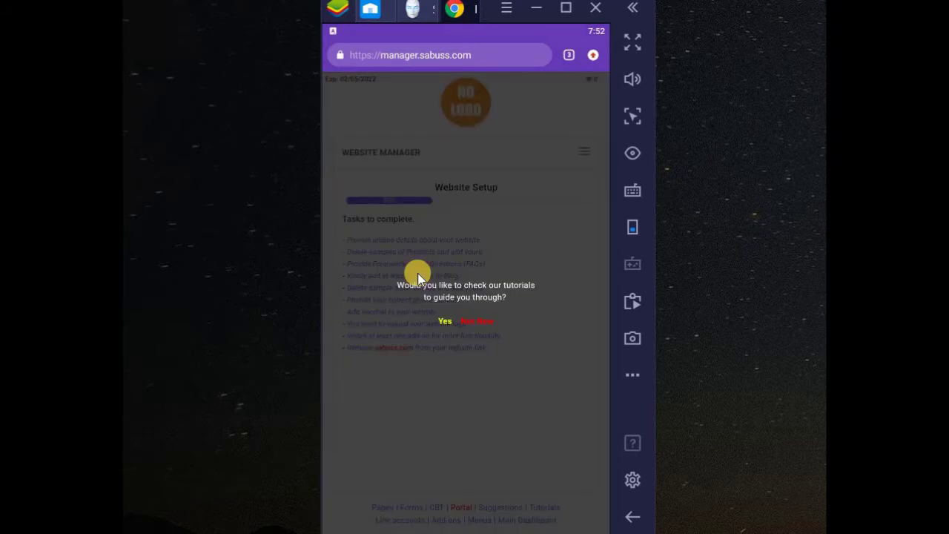
Reload manager.sabuss.com and reopen the manager with the filled-in Manager ID.
left_click(432, 55)
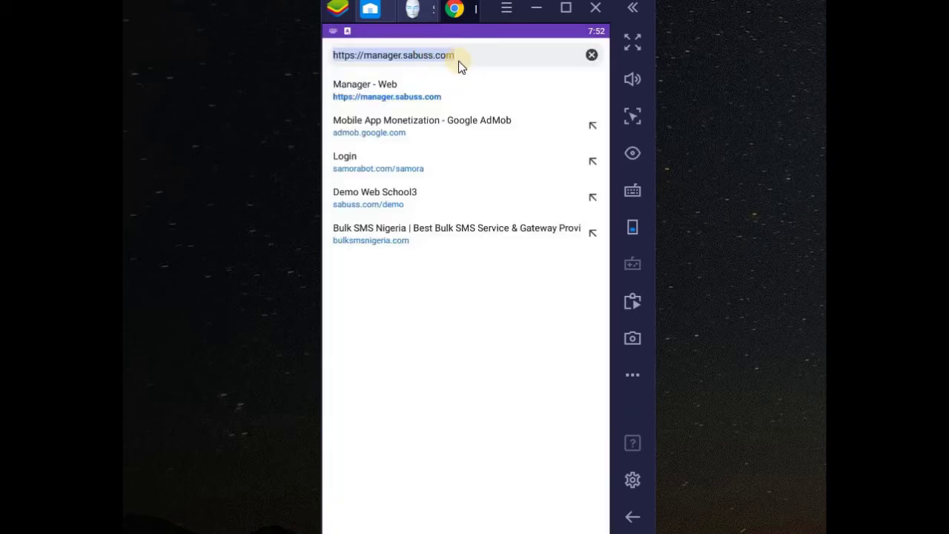
left_click(490, 283)
left_click(490, 282)
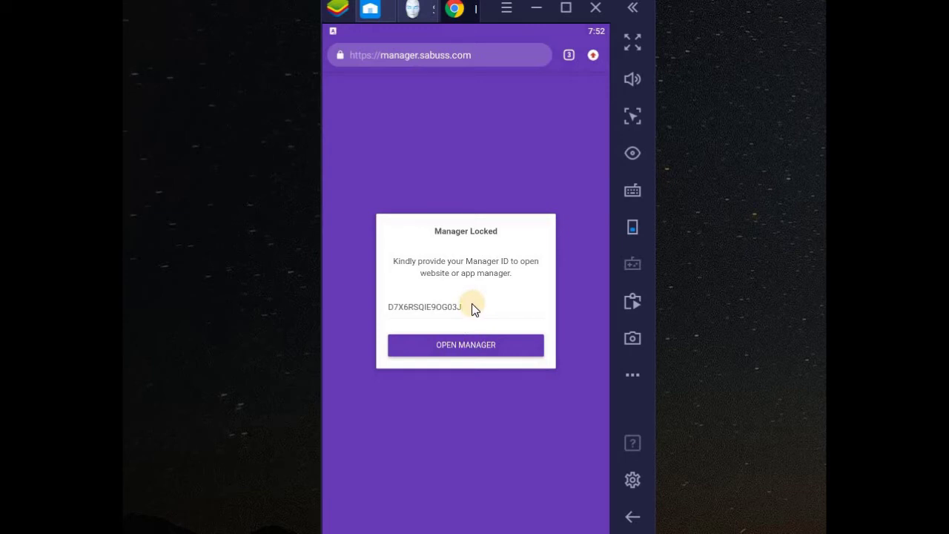
left_click(472, 338)
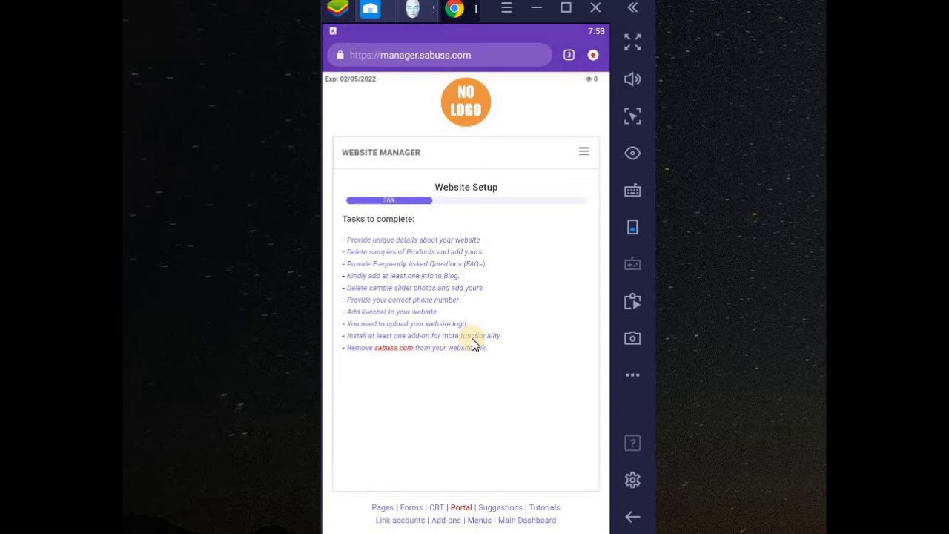
Check the Admin Dashboard (3 products, zero visits and orders), then return to Website Setup's section menu.
left_click(583, 151)
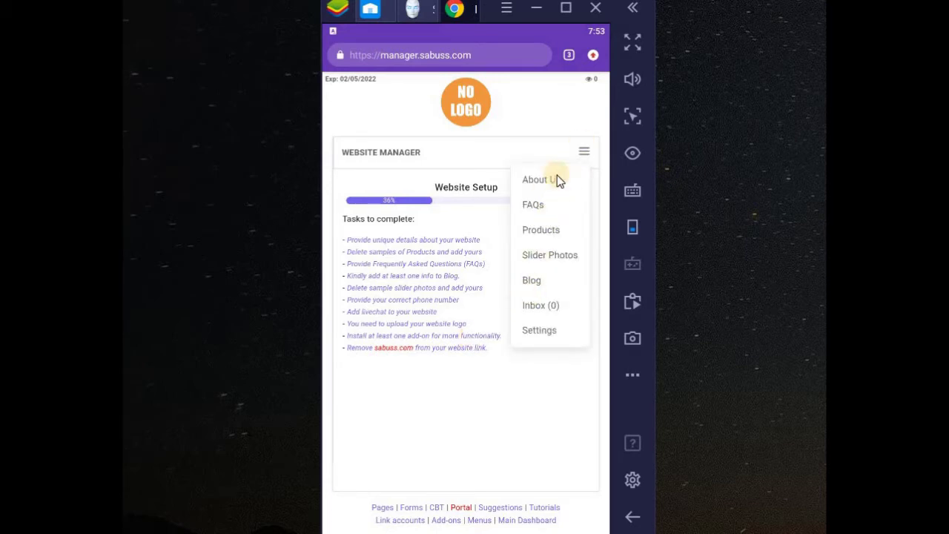
left_click(460, 507)
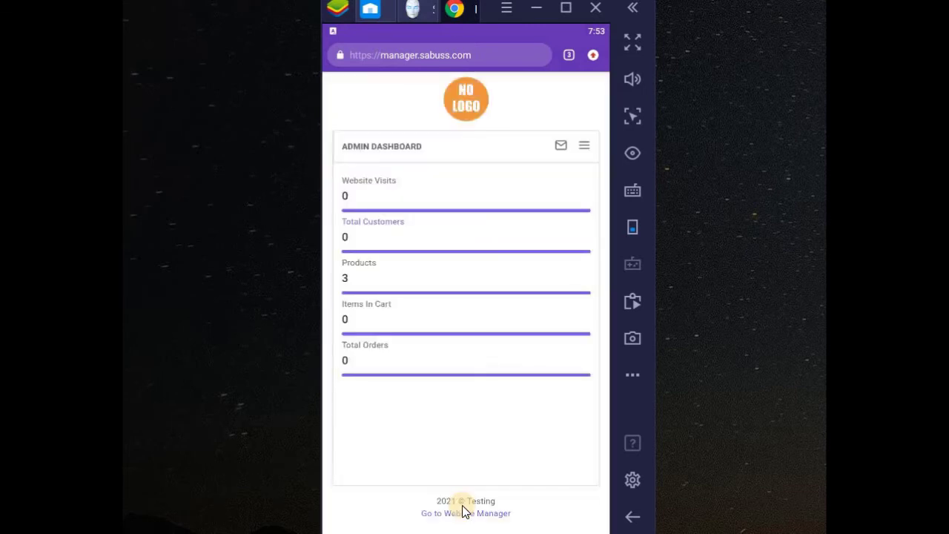
left_click(480, 514)
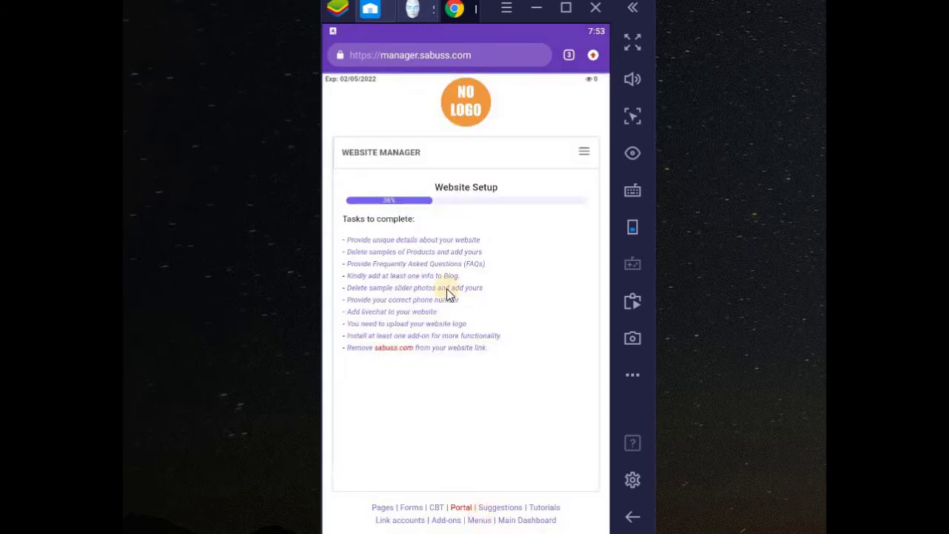
left_click(582, 150)
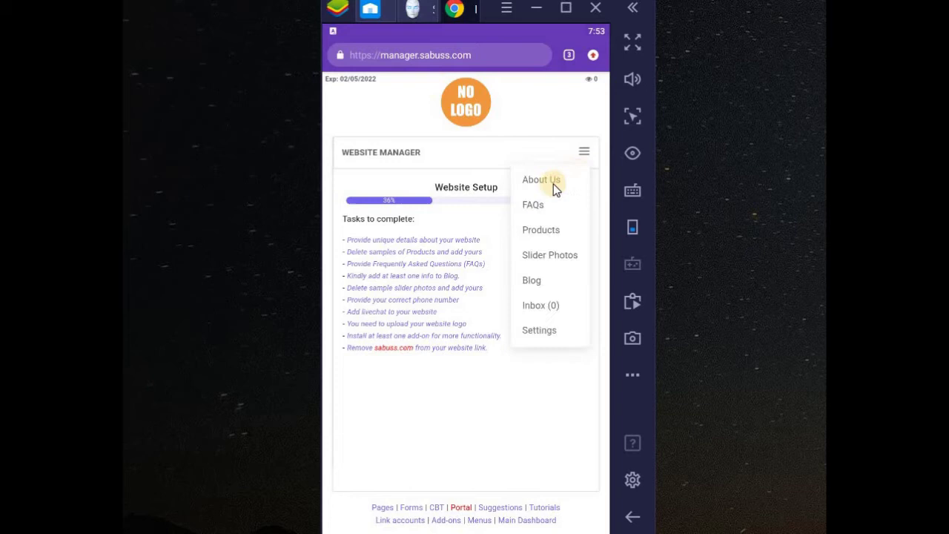
Open the About Us editor with its section chooser and image upload option.
left_click(552, 185)
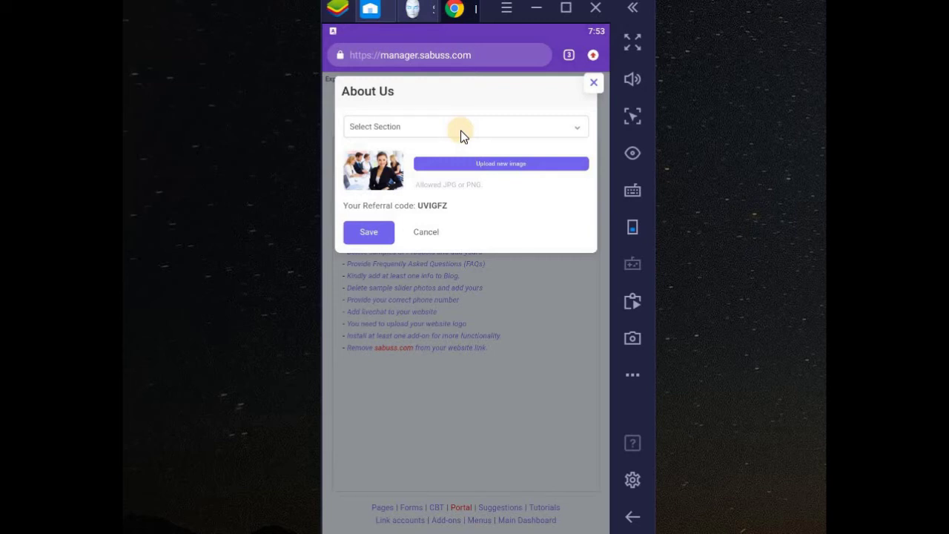
Load webbuilder7.com in the browser.
left_click(453, 59)
type("we")
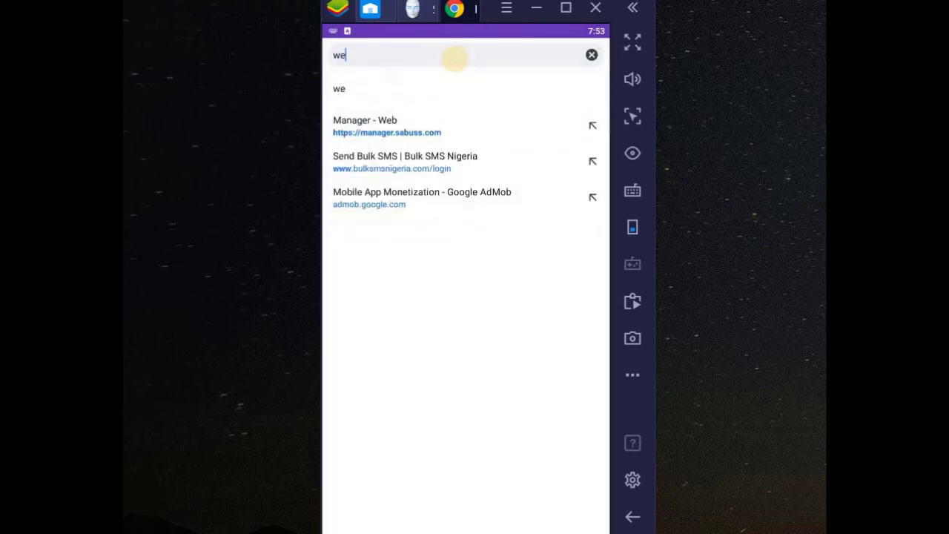
type("bbuilder")
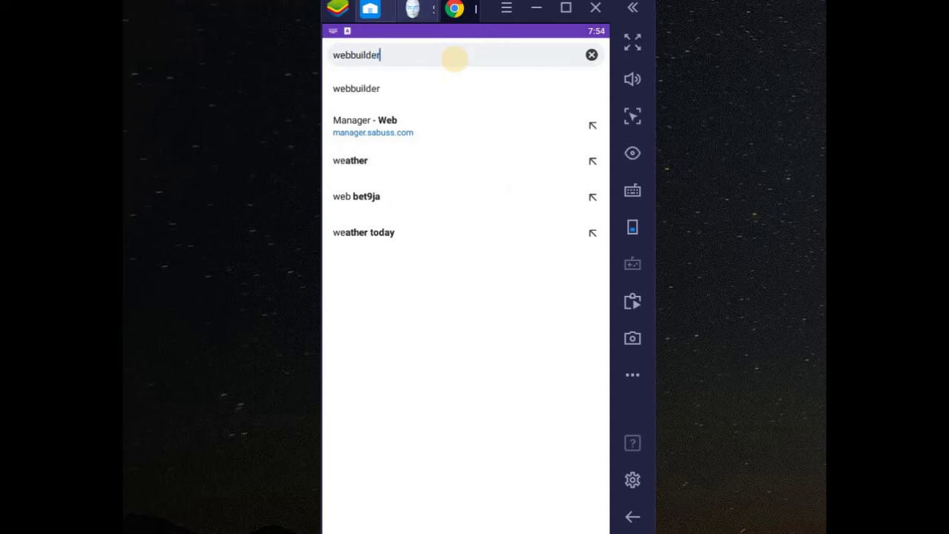
type("7.com")
key("Return")
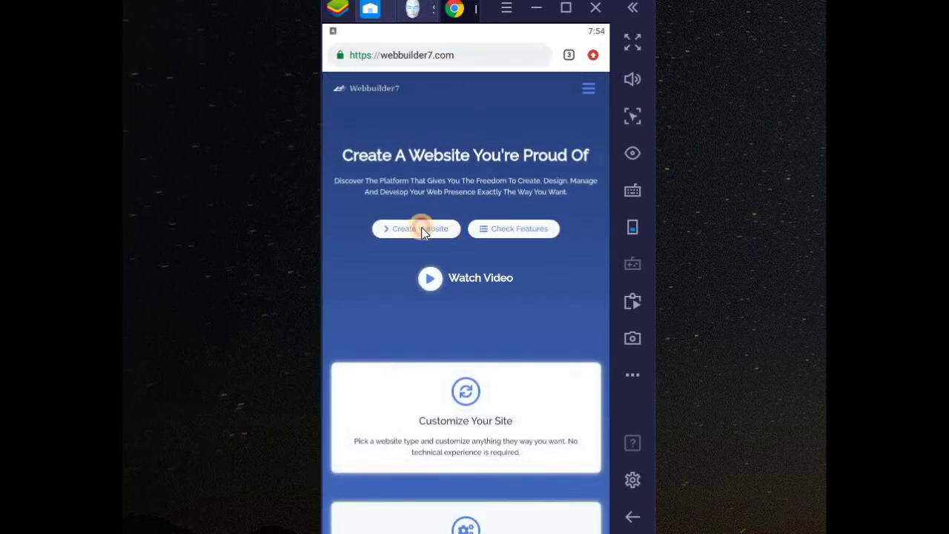
Start Create Website in the Webbuilder7 chatbot, then navigate back.
left_click(421, 227)
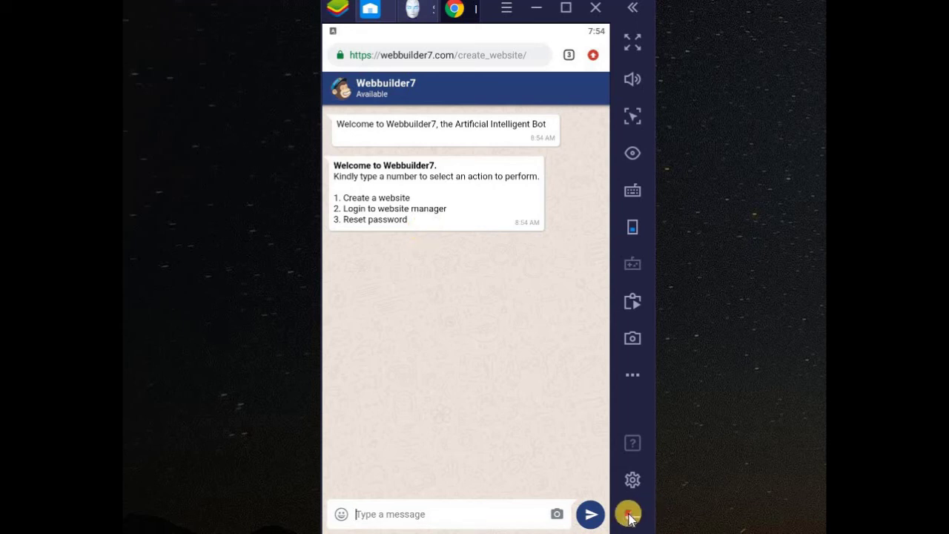
left_click(628, 514)
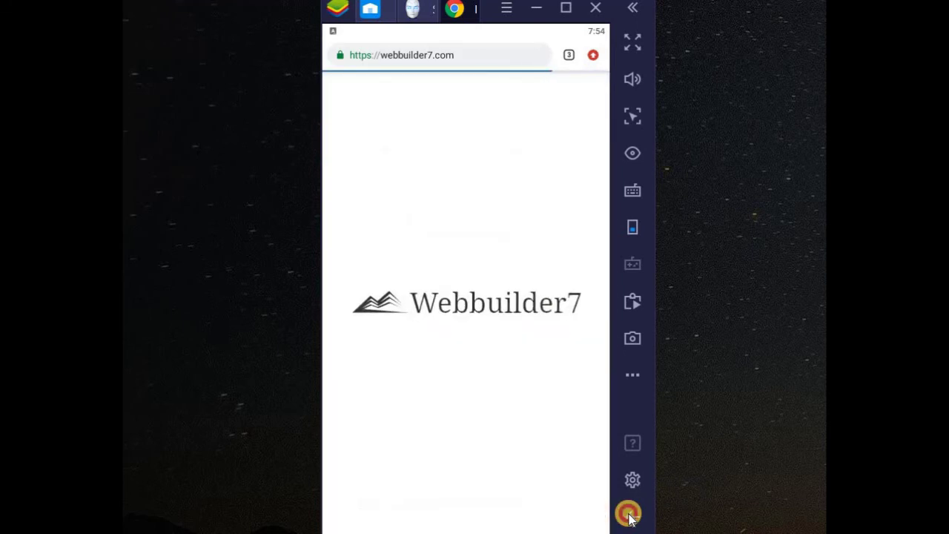